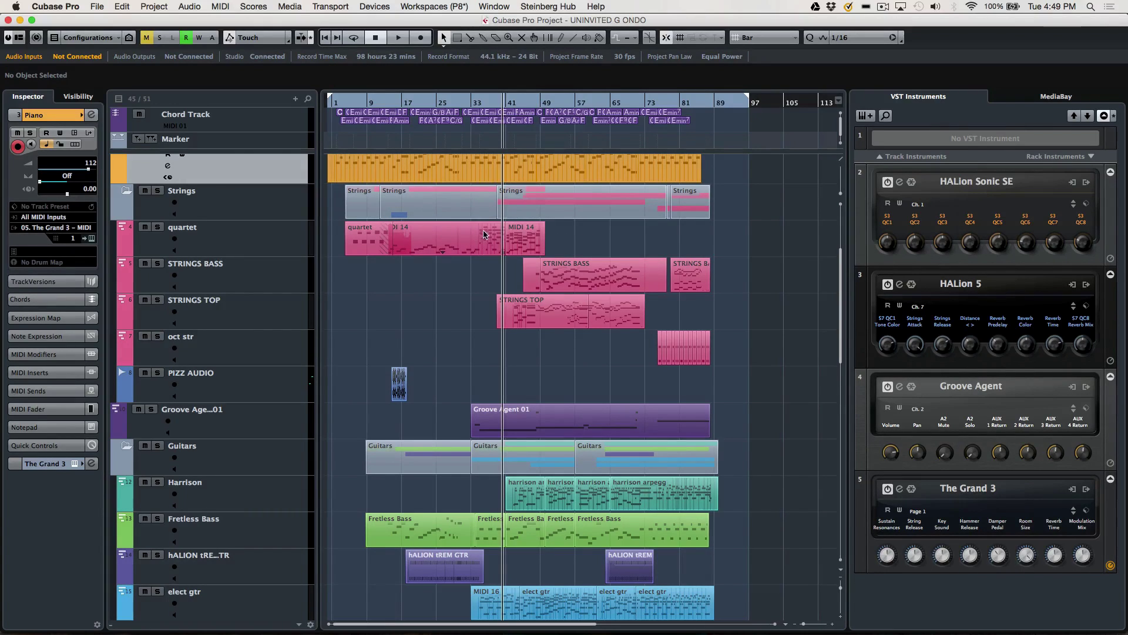
# Step: Render the quartet track's MIDI 14 part in place to a new audio track, muting the original
pyautogui.click(529, 243)
pyautogui.rightClick(531, 244)
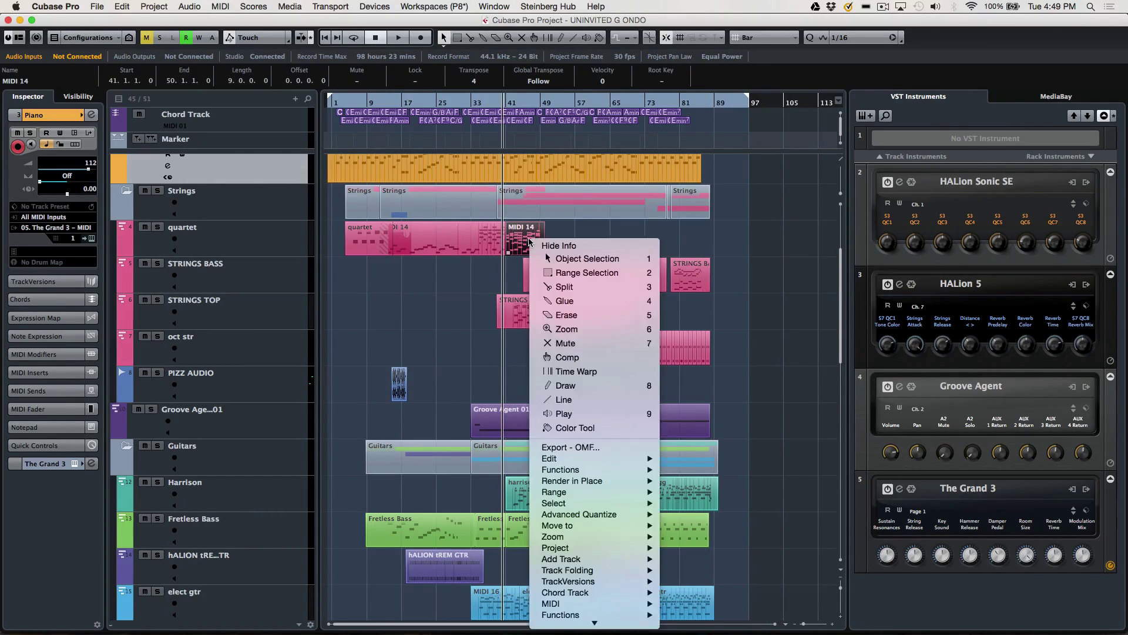
pyautogui.moveTo(579, 495)
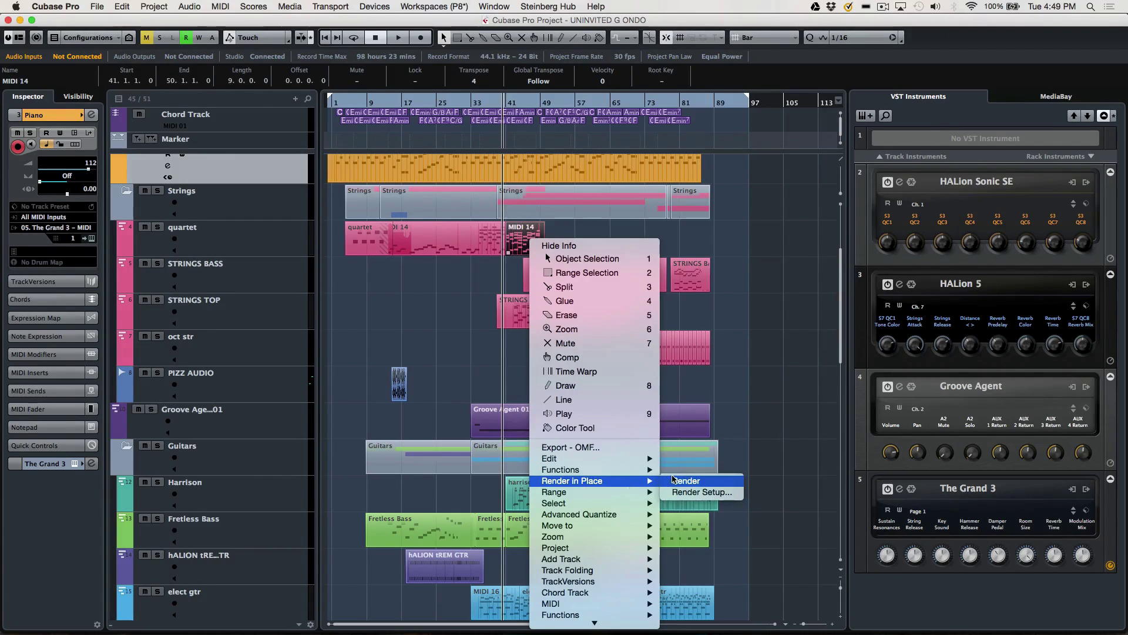
pyautogui.click(673, 480)
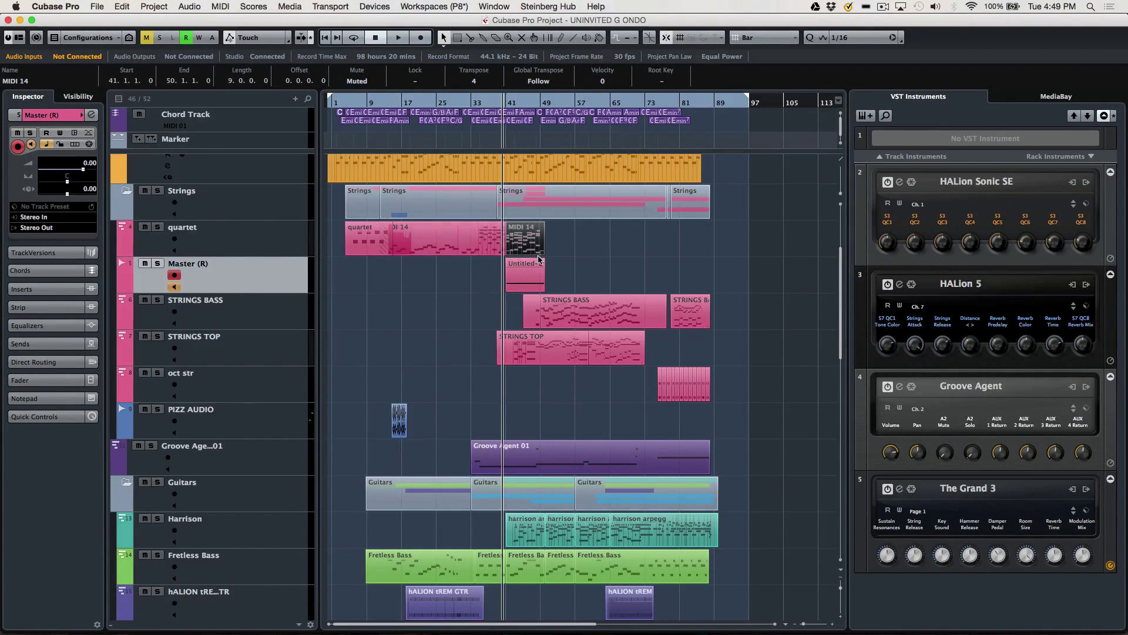
# Step: Start project playback and scroll down to the Fretless Bass and harrison tracks
pyautogui.press('space')
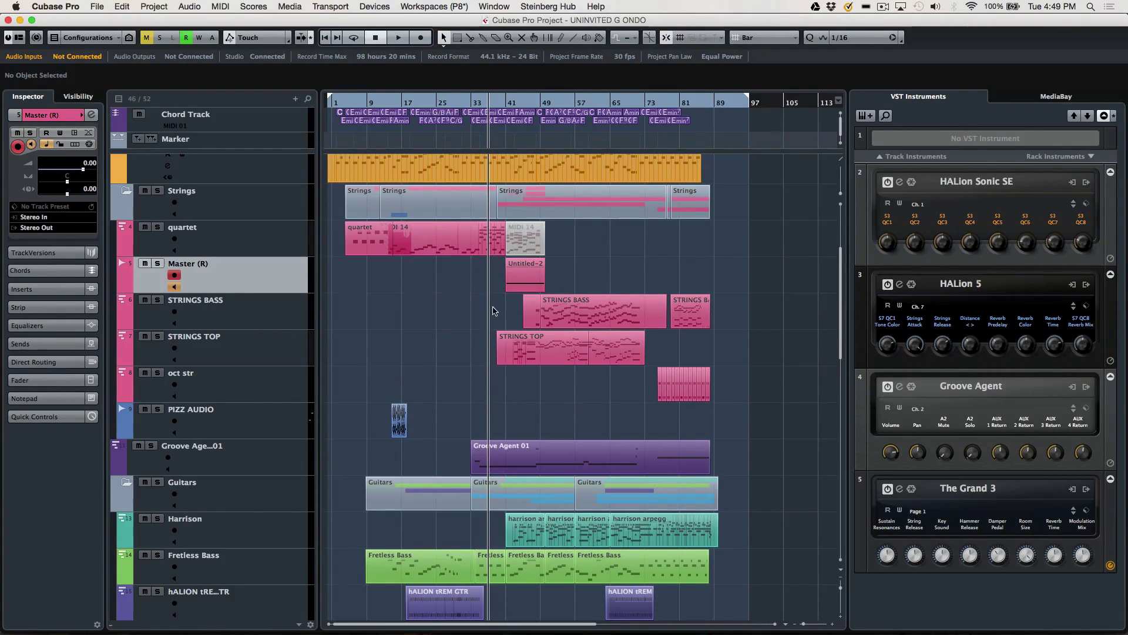
pyautogui.scroll(-1, 493, 314)
pyautogui.scroll(-1, 494, 314)
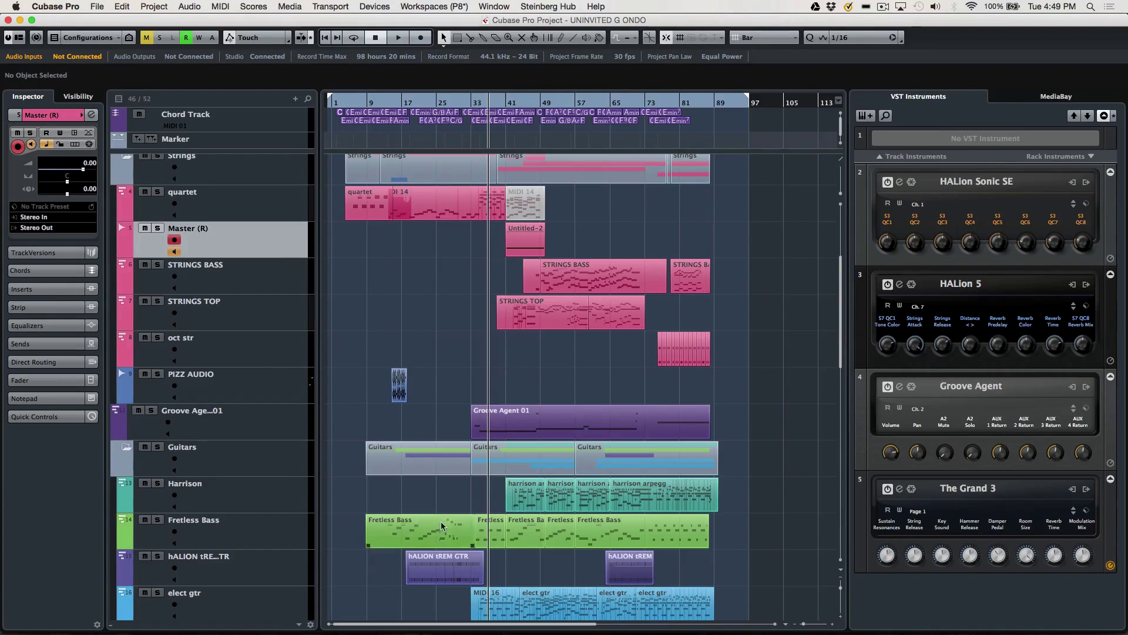
# Step: Select the two short Fretless Bass parts and two harrison parts together
pyautogui.click(489, 534)
pyautogui.keyDown('shift'); pyautogui.click(528, 496); pyautogui.keyUp('shift')
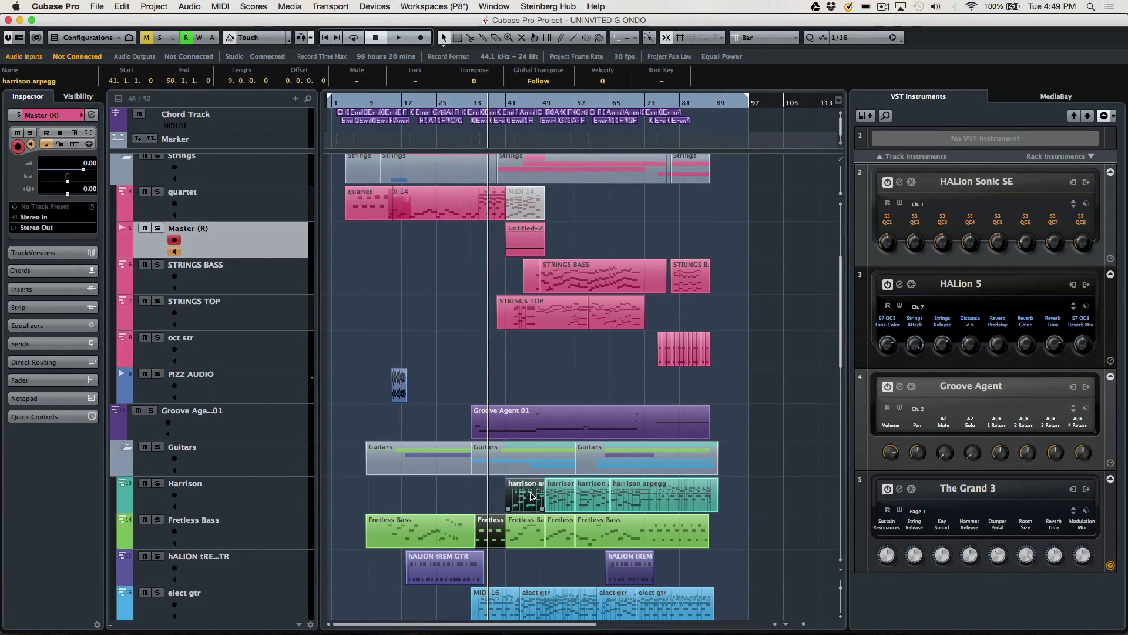
pyautogui.keyDown('shift'); pyautogui.click(564, 531); pyautogui.keyUp('shift')
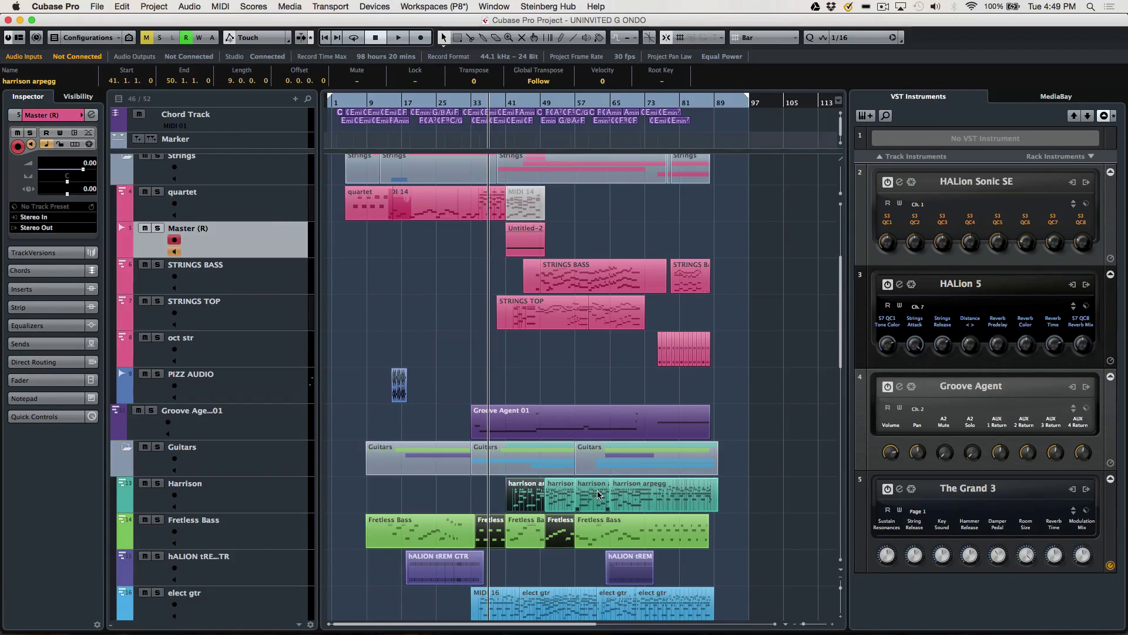
pyautogui.keyDown('shift'); pyautogui.click(600, 494); pyautogui.keyUp('shift')
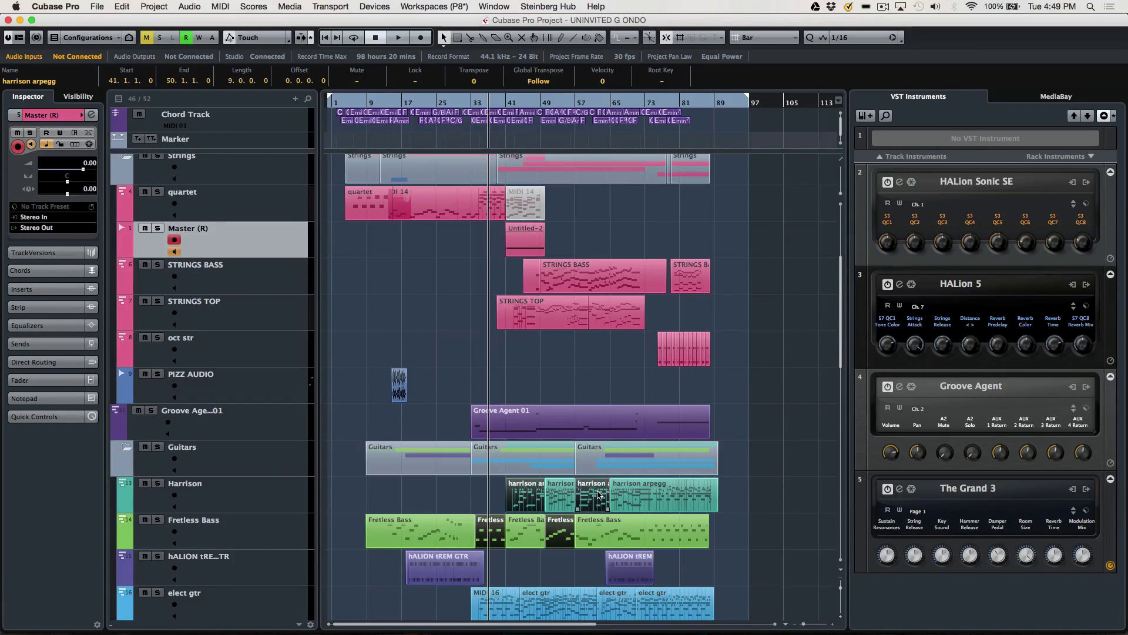
# Step: Open the Render in Place setup for the selected Fretless Bass and harrison parts
pyautogui.rightClick(539, 496)
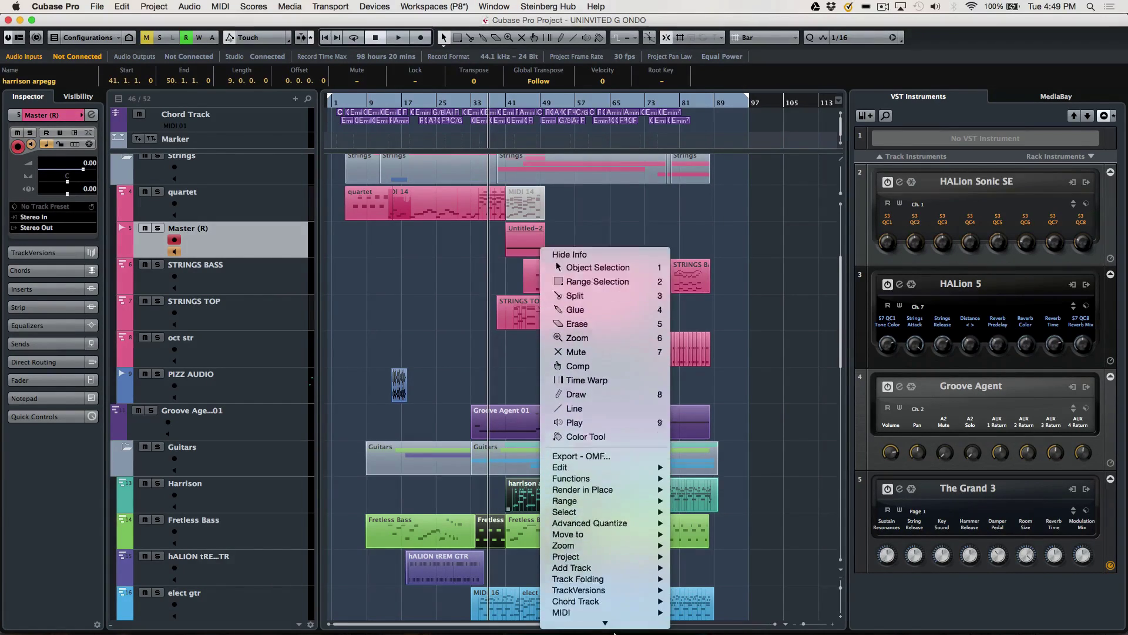
pyautogui.moveTo(634, 433)
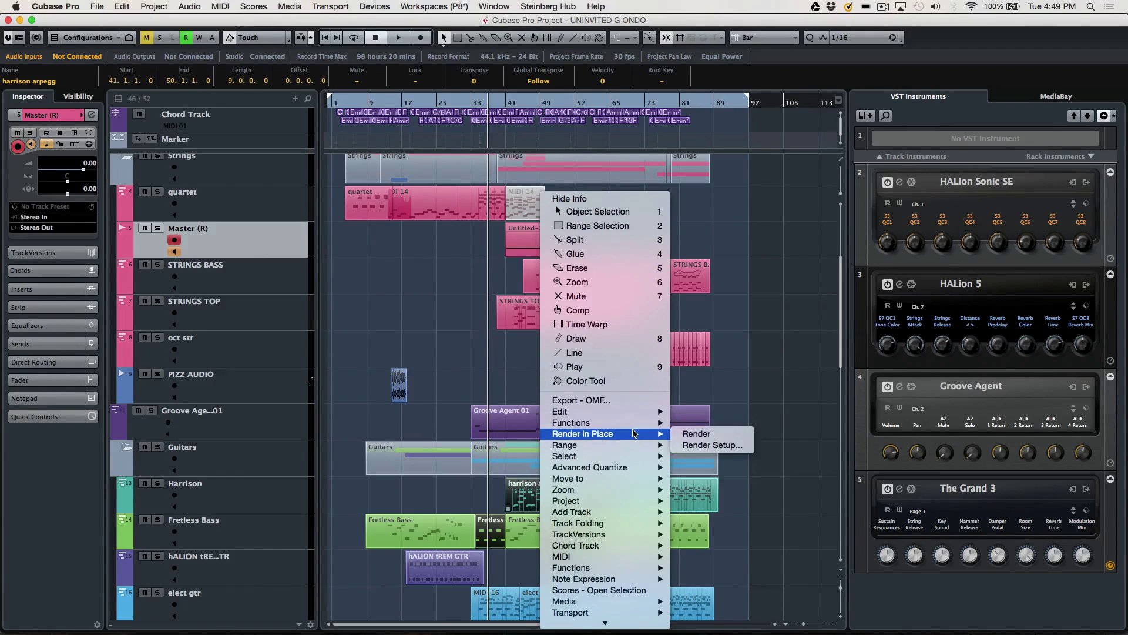
pyautogui.click(700, 445)
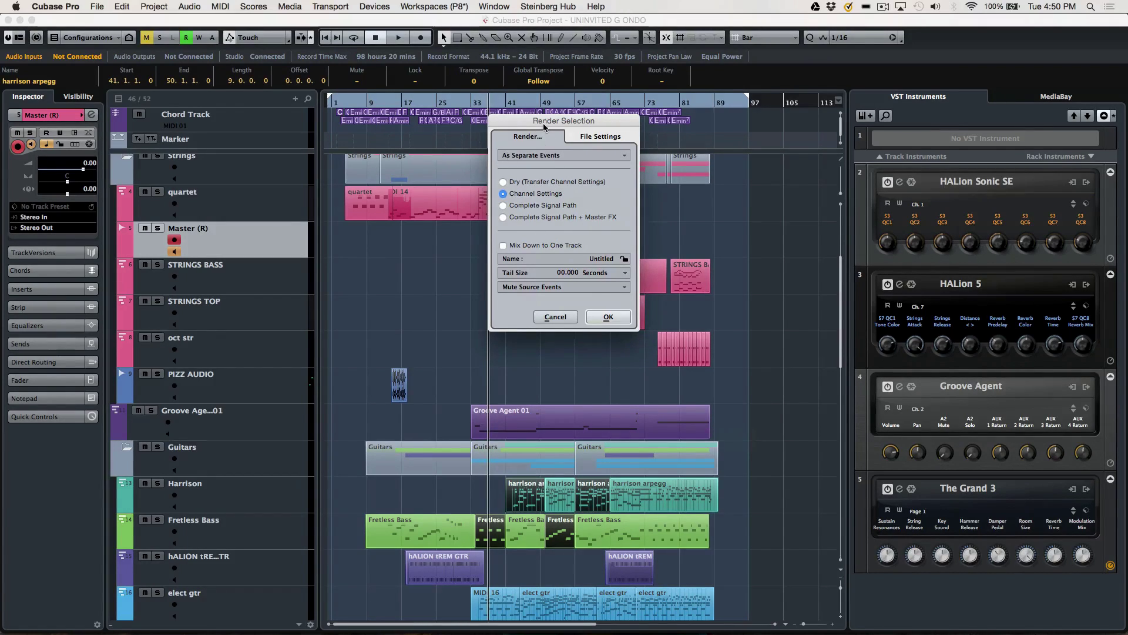
pyautogui.click(549, 155)
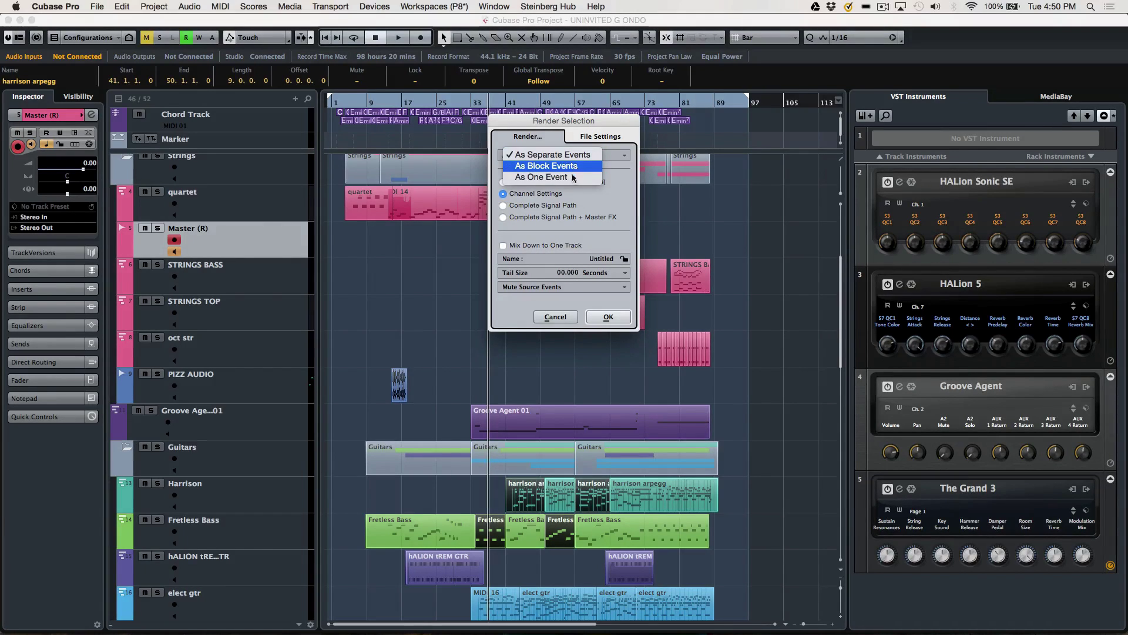
pyautogui.click(685, 215)
pyautogui.click(503, 193)
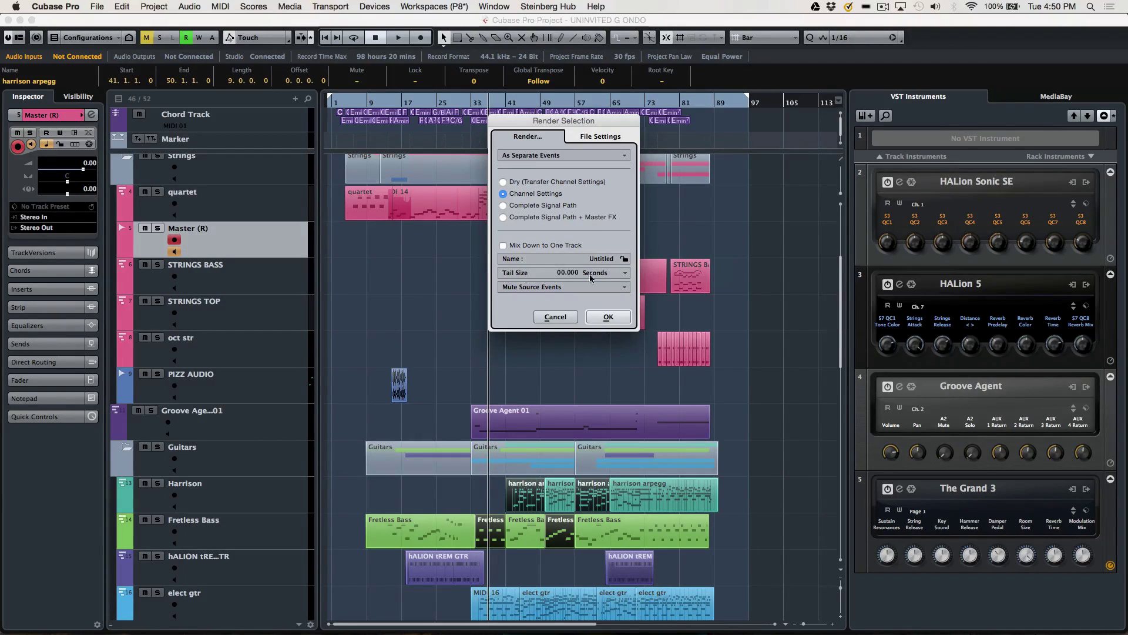
pyautogui.click(627, 274)
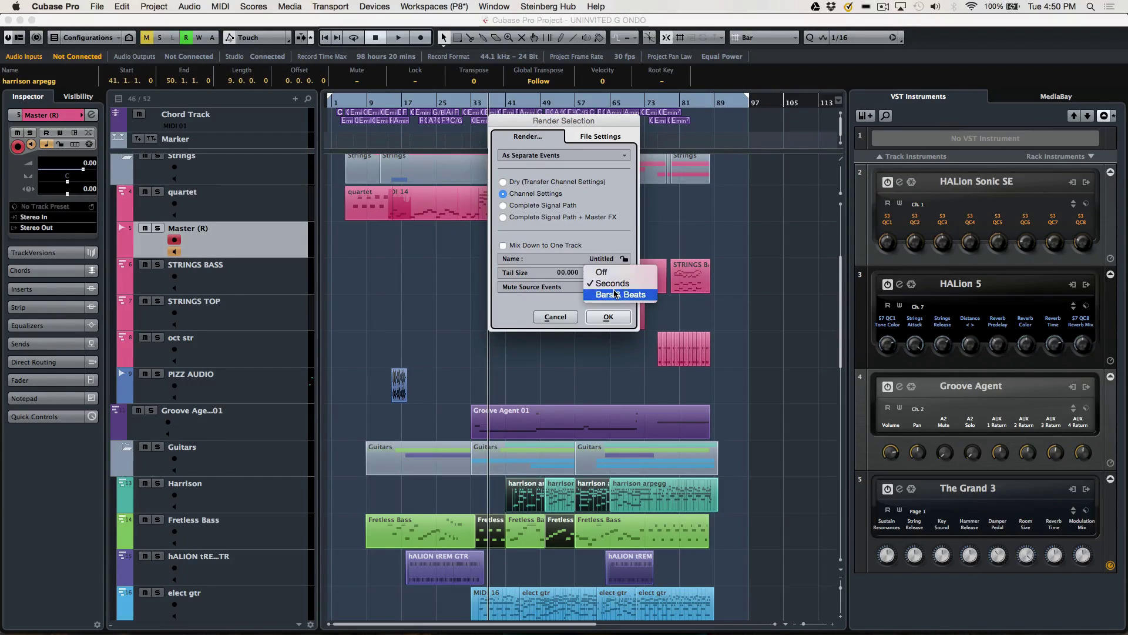
pyautogui.click(559, 302)
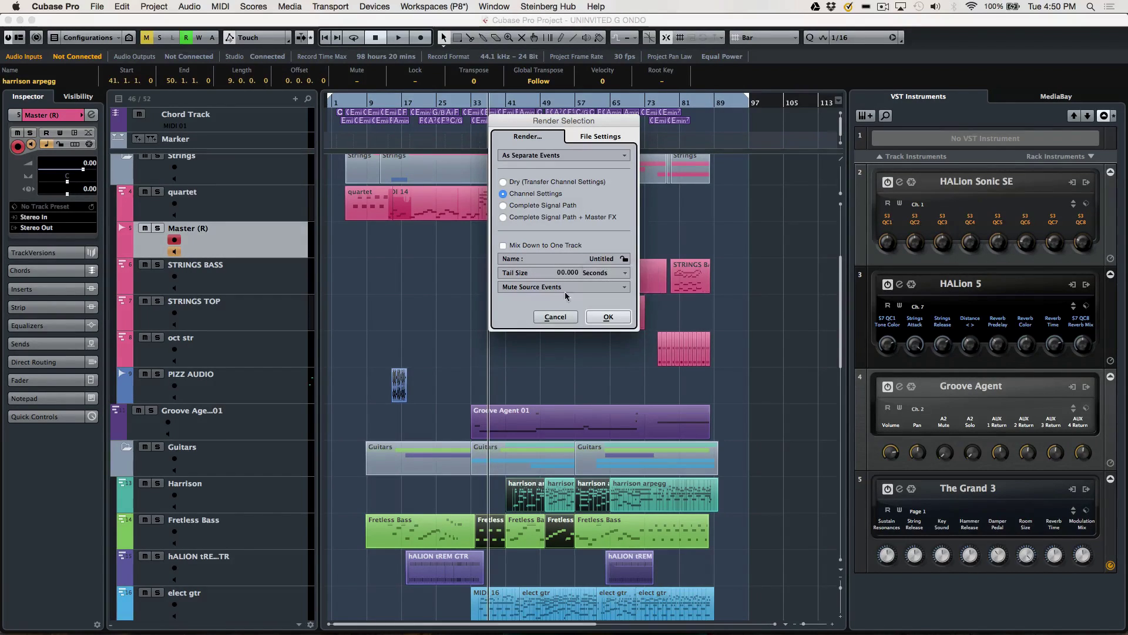
pyautogui.click(545, 288)
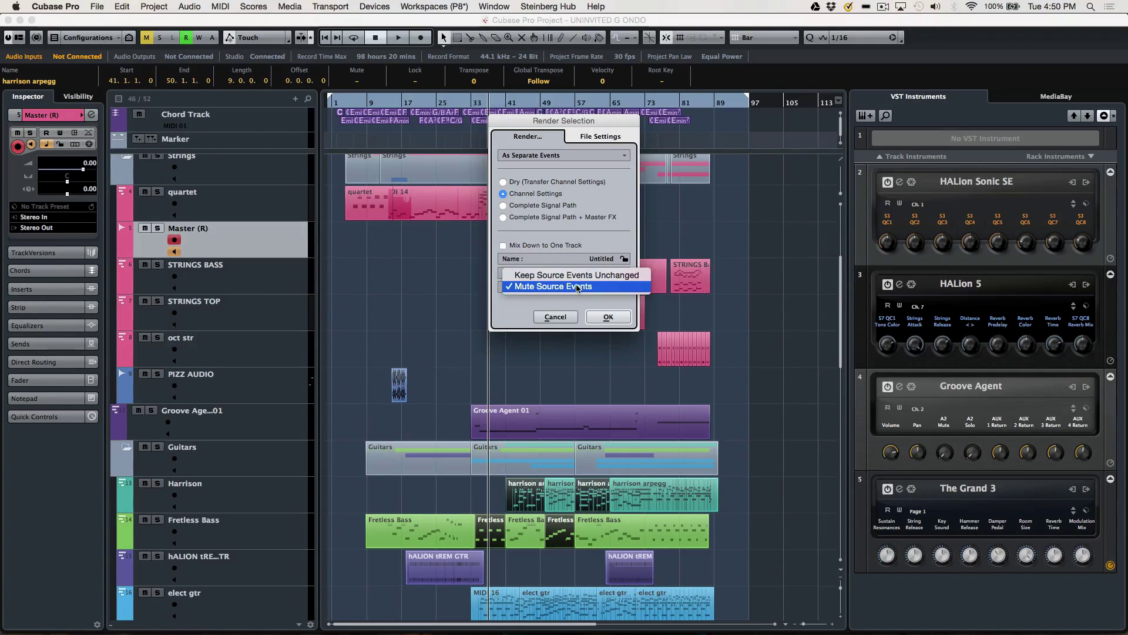
pyautogui.click(516, 321)
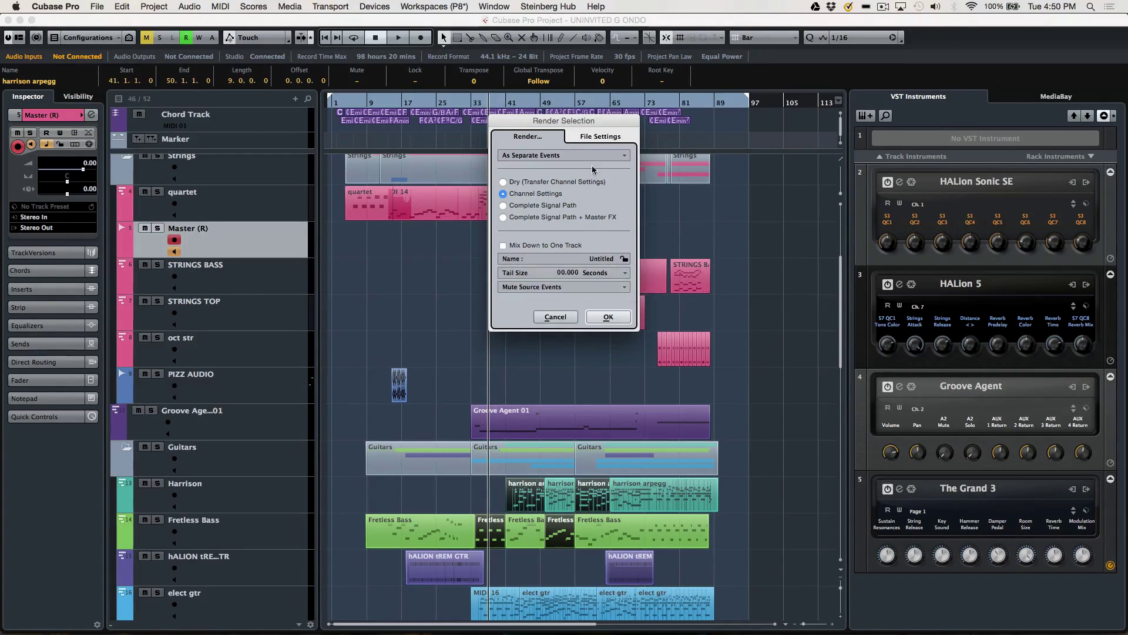
# Step: Keep the rendered file bit resolution at 24 Bit and start rendering the selected parts
pyautogui.click(598, 140)
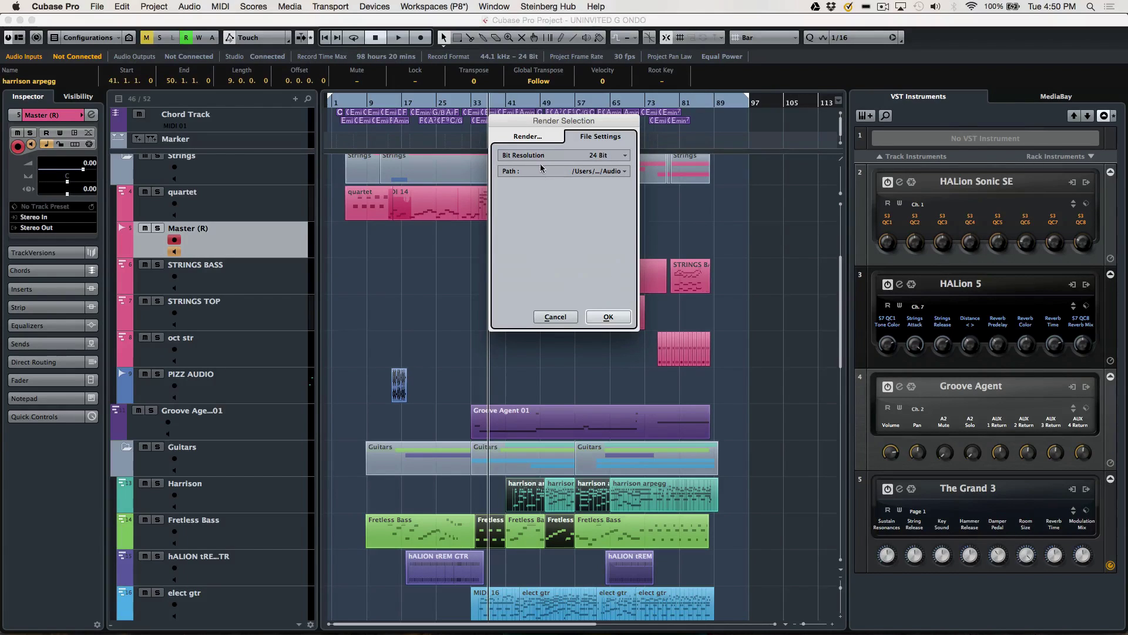
pyautogui.click(599, 155)
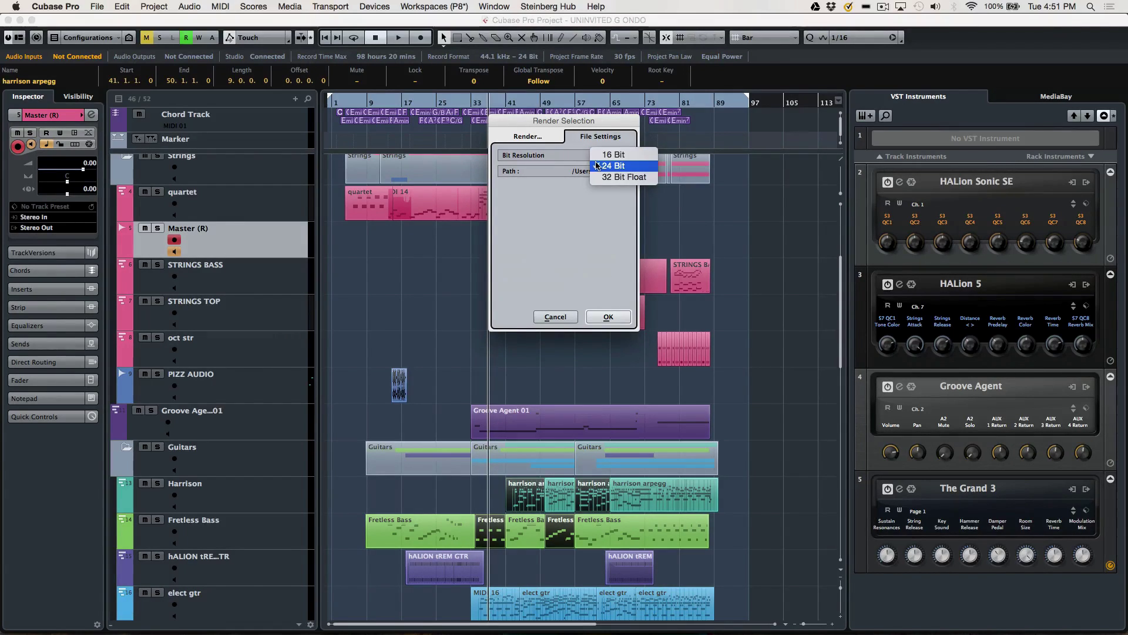
pyautogui.click(557, 216)
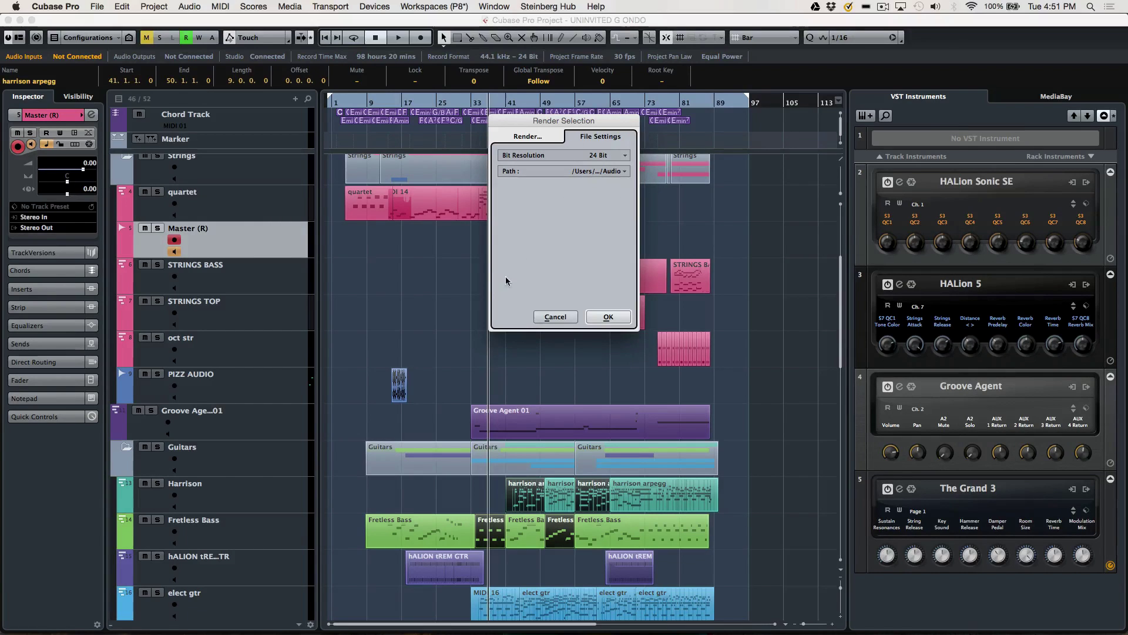
pyautogui.click(608, 318)
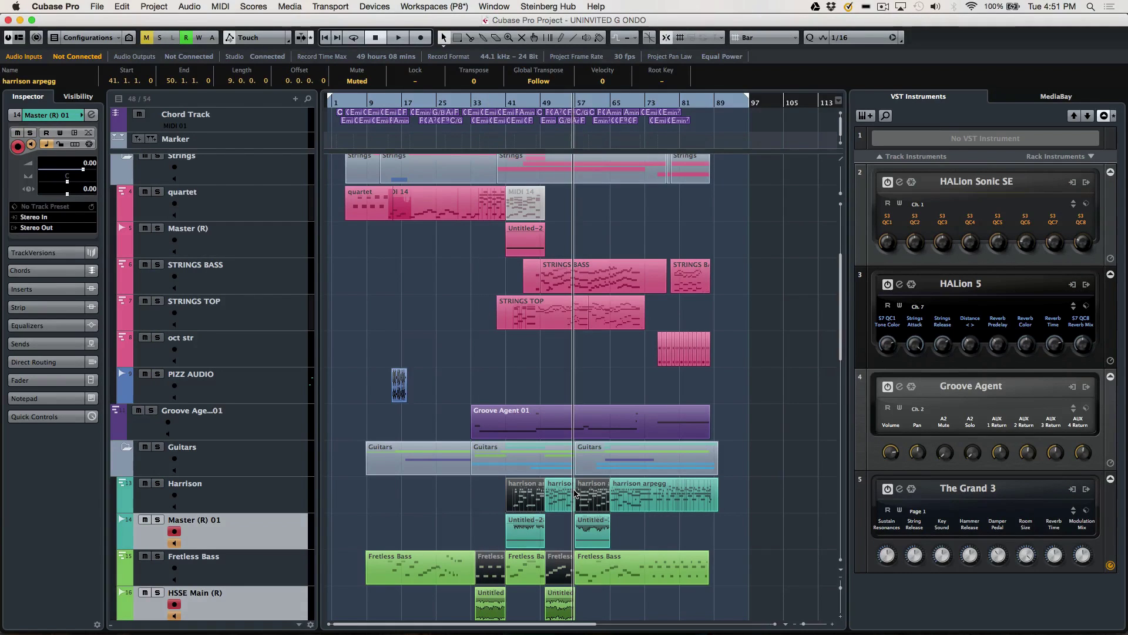
# Step: Deselect the rendered Harrison and Fretless Bass parts and make the Piano track active
pyautogui.scroll(-5, 144, 519)
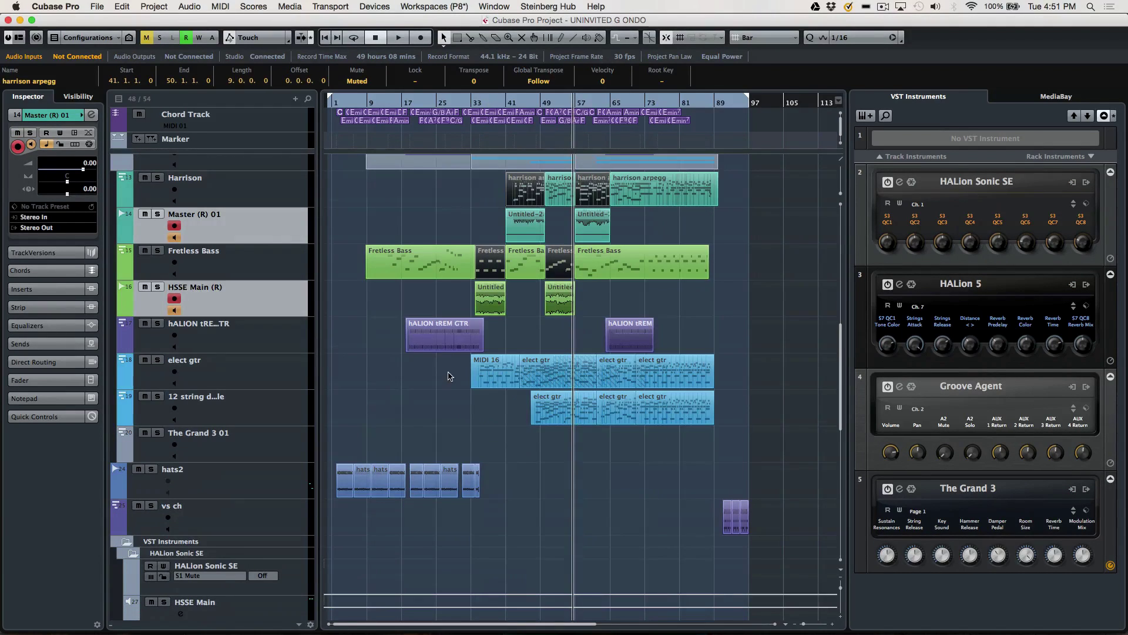
pyautogui.click(427, 203)
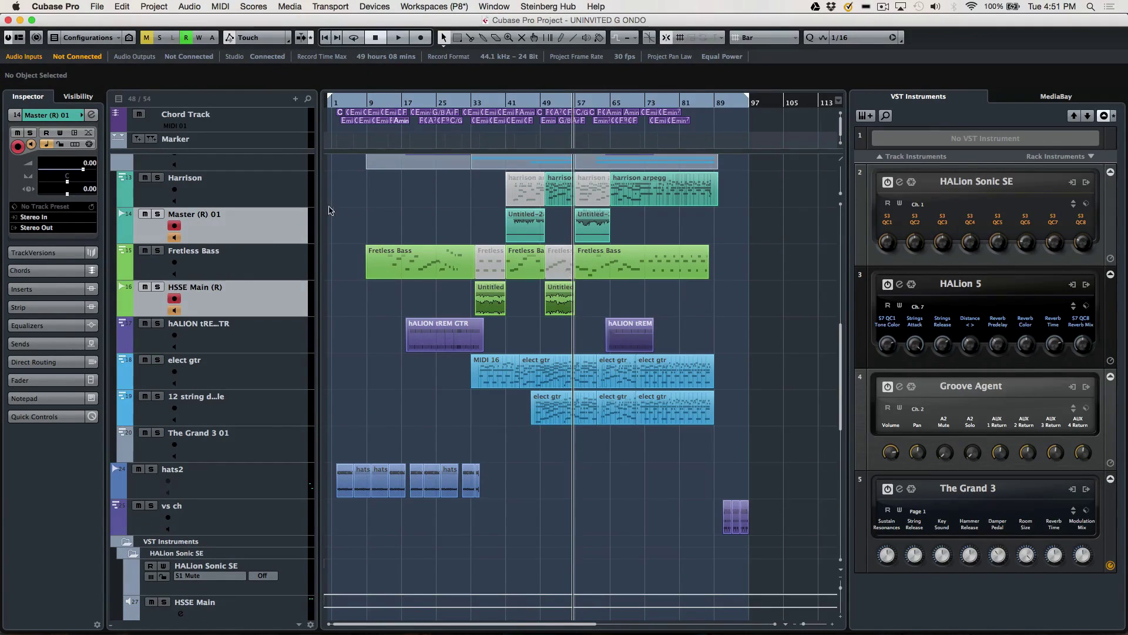
pyautogui.scroll(5, 442, 217)
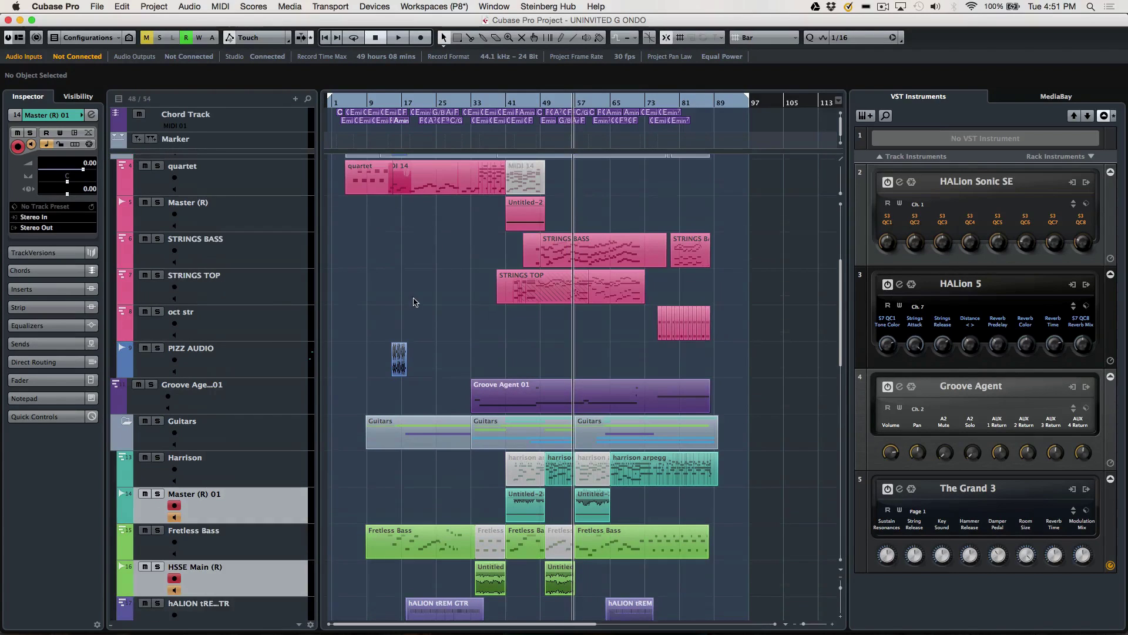
pyautogui.scroll(3, 414, 305)
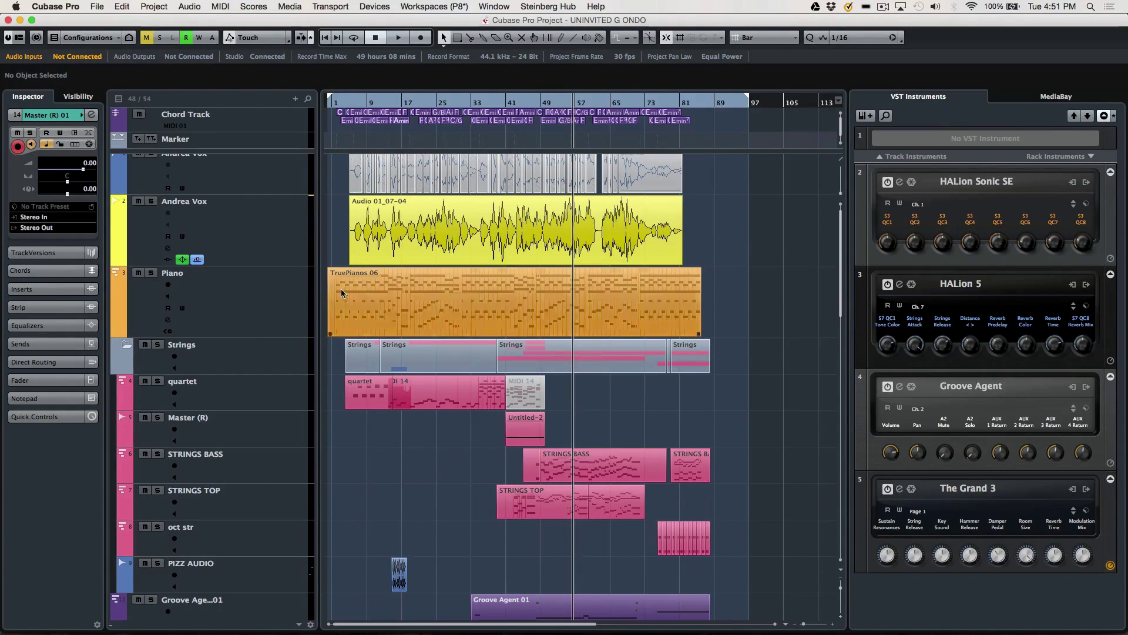
pyautogui.click(229, 306)
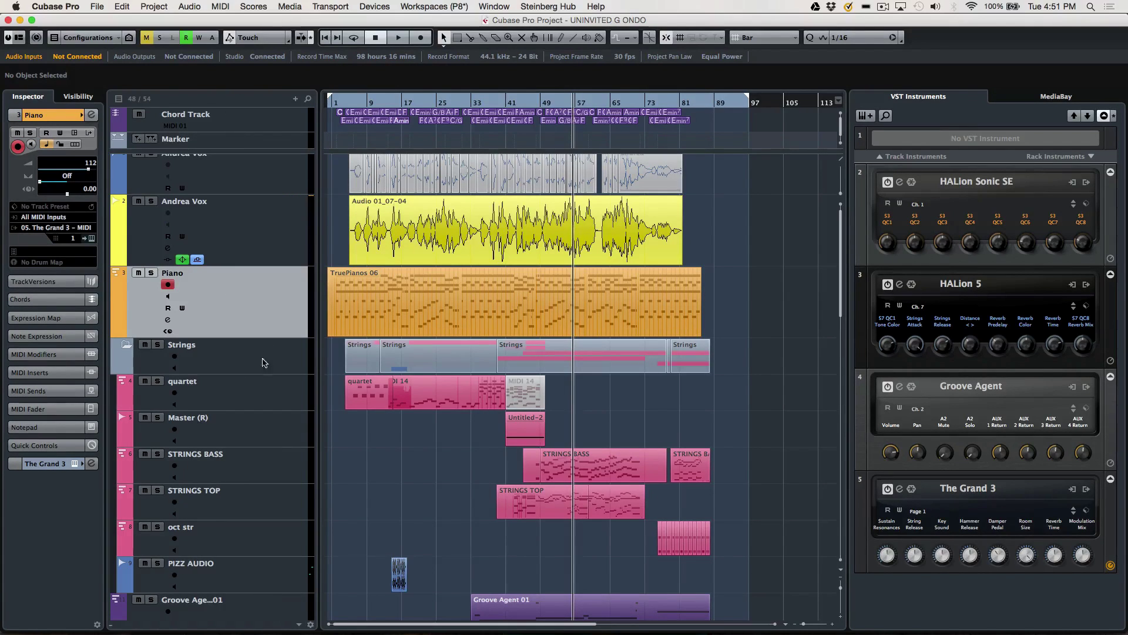
pyautogui.scroll(-10, 369, 484)
pyautogui.scroll(10, 369, 483)
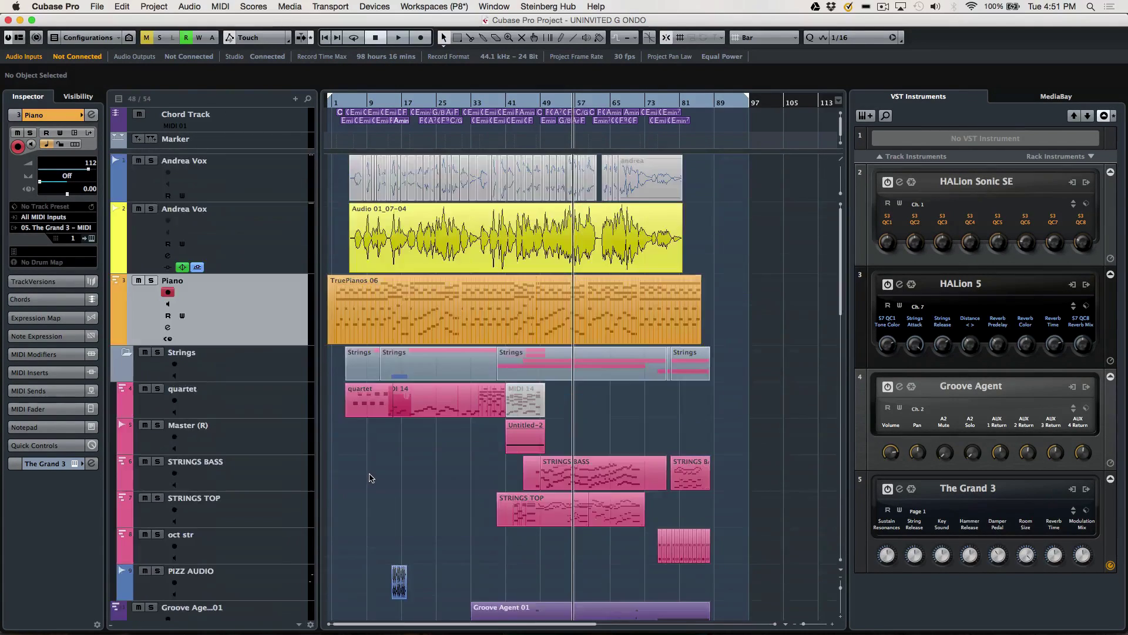
pyautogui.click(454, 306)
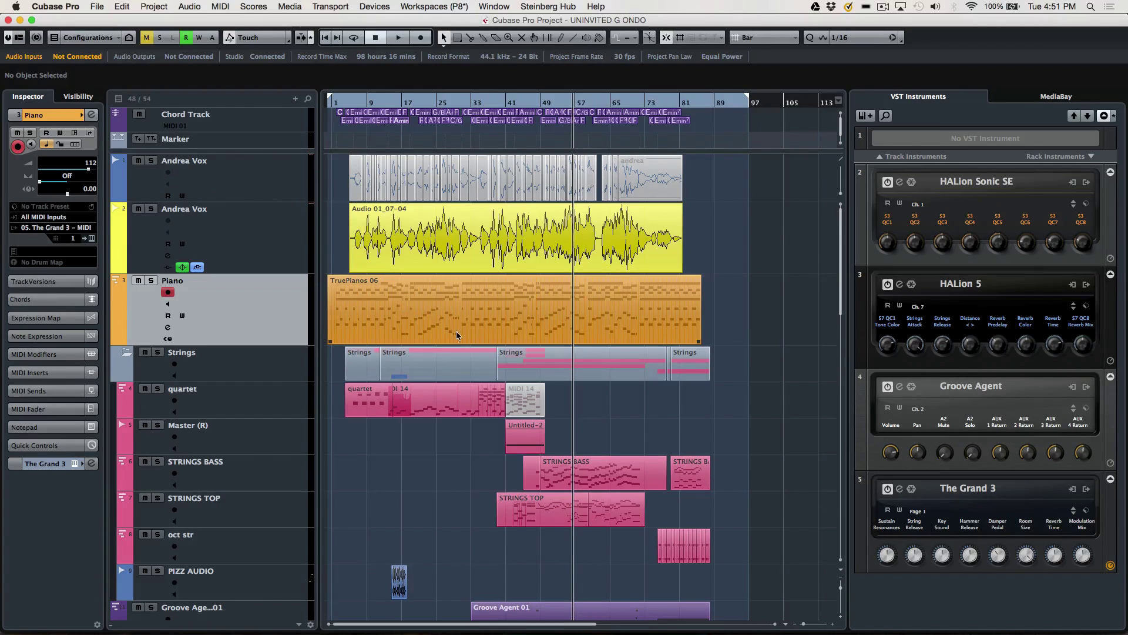
pyautogui.rightClick(400, 319)
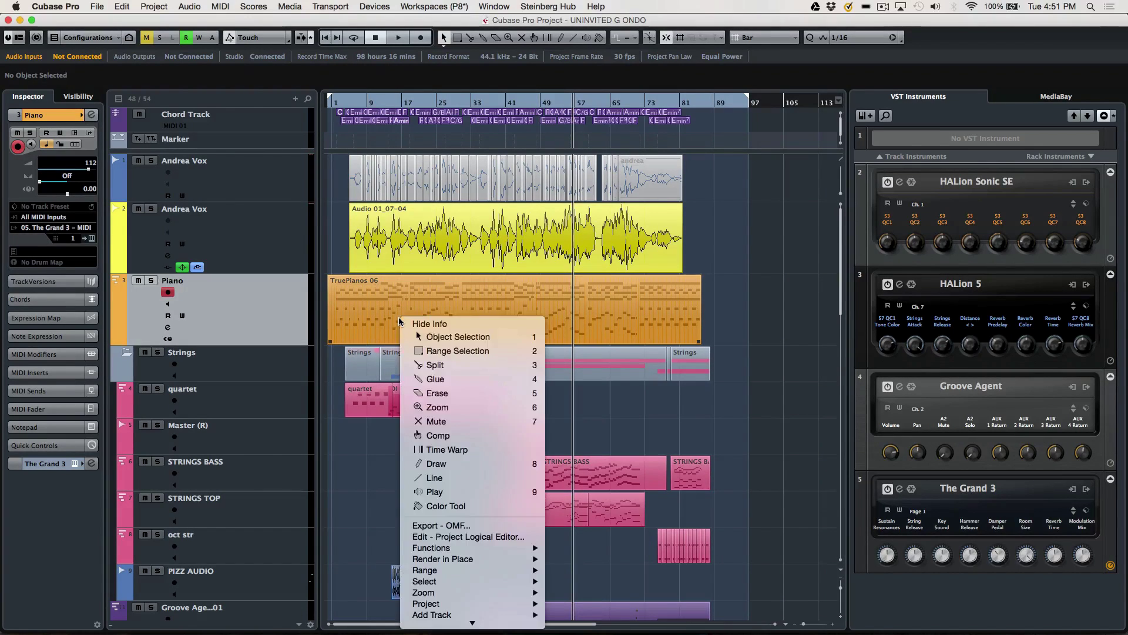
pyautogui.moveTo(498, 554)
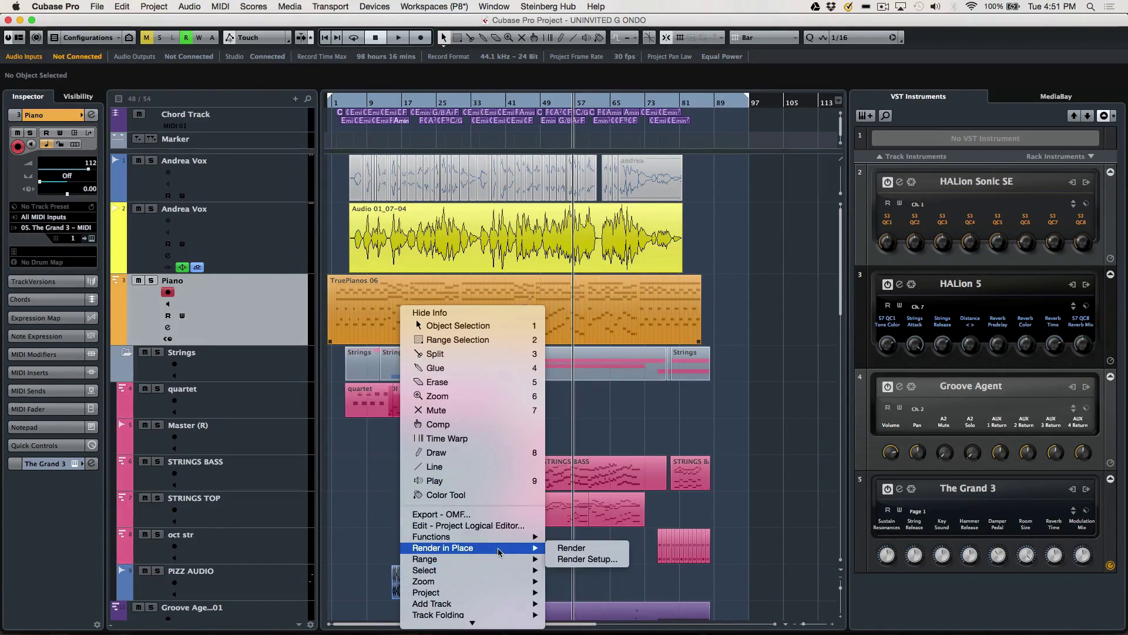
pyautogui.click(563, 559)
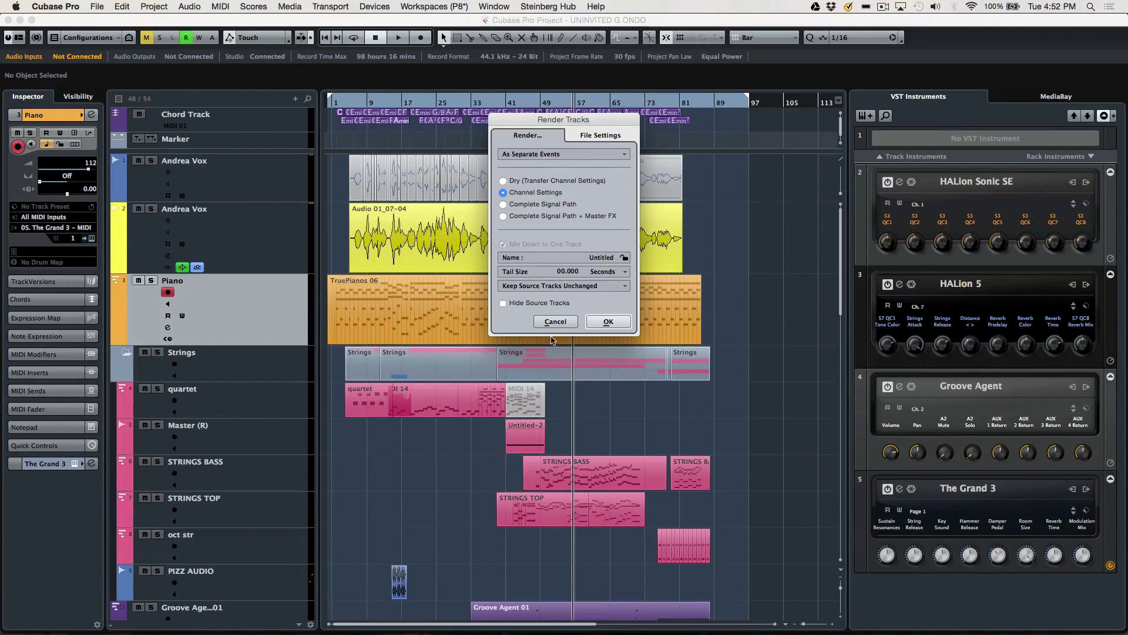
pyautogui.click(543, 286)
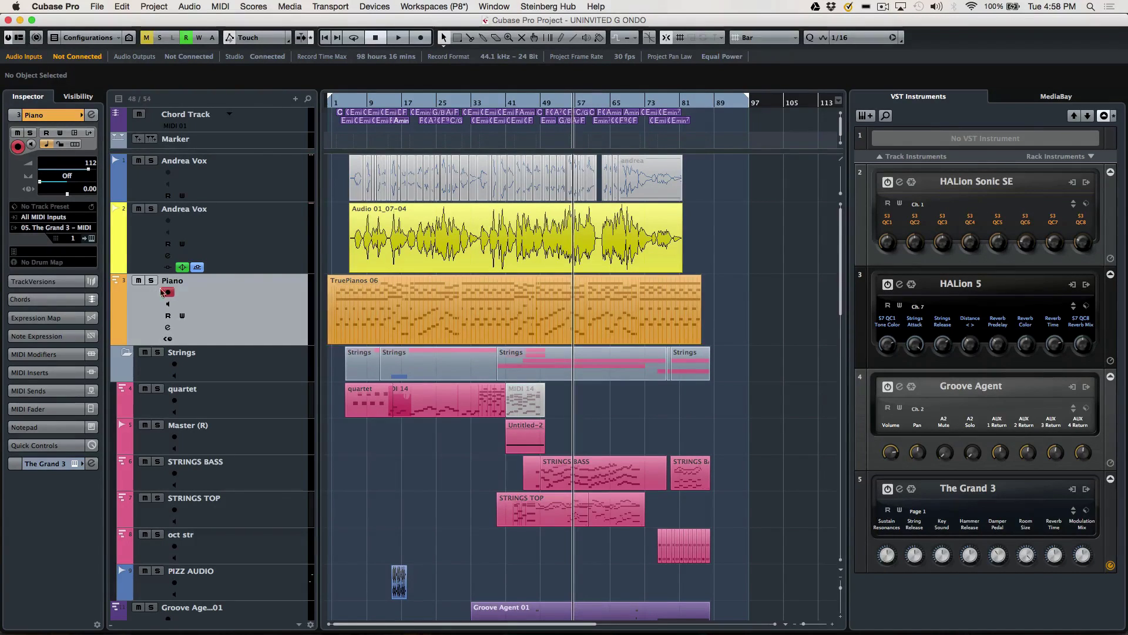
# Step: Switch to the Mute tool and unmute the grey andrea event on track 1
pyautogui.click(264, 234)
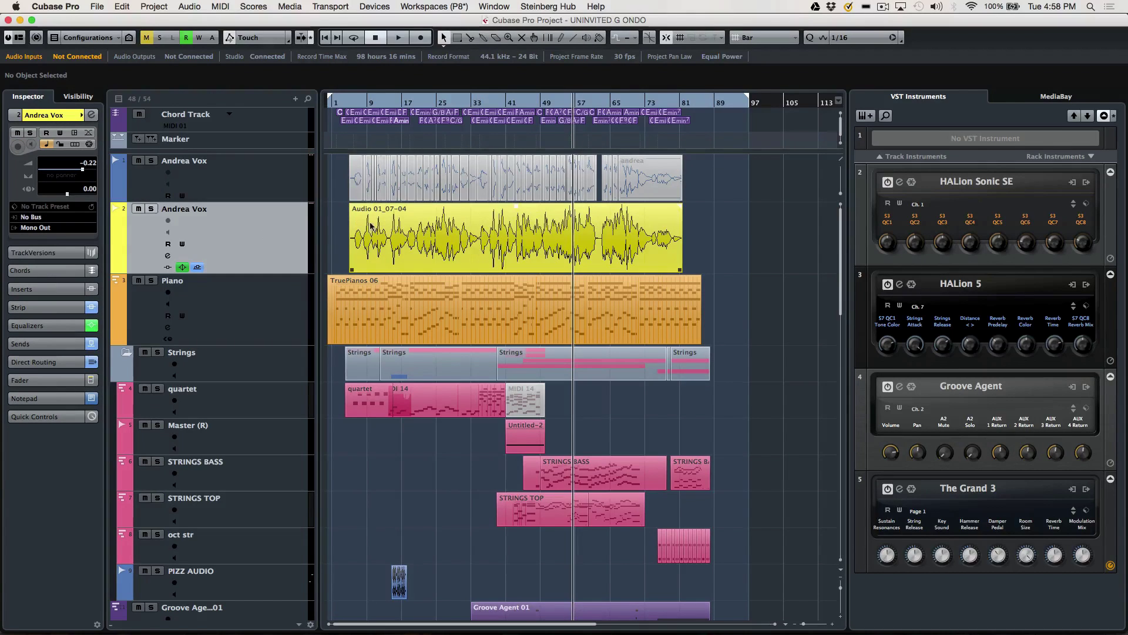
pyautogui.rightClick(346, 169)
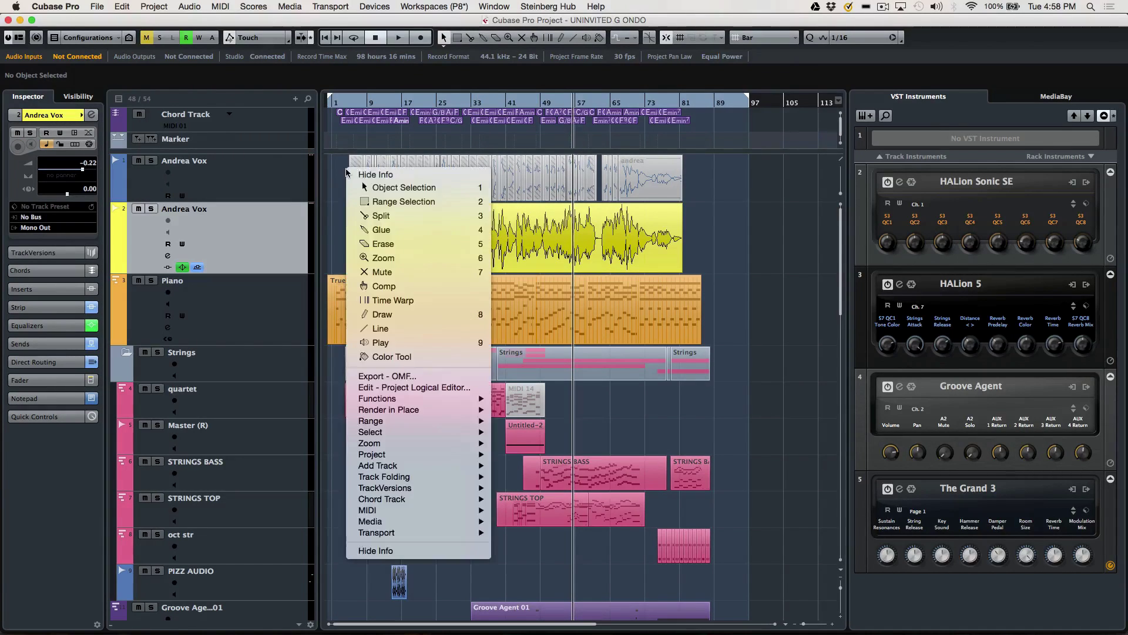
pyautogui.click(382, 272)
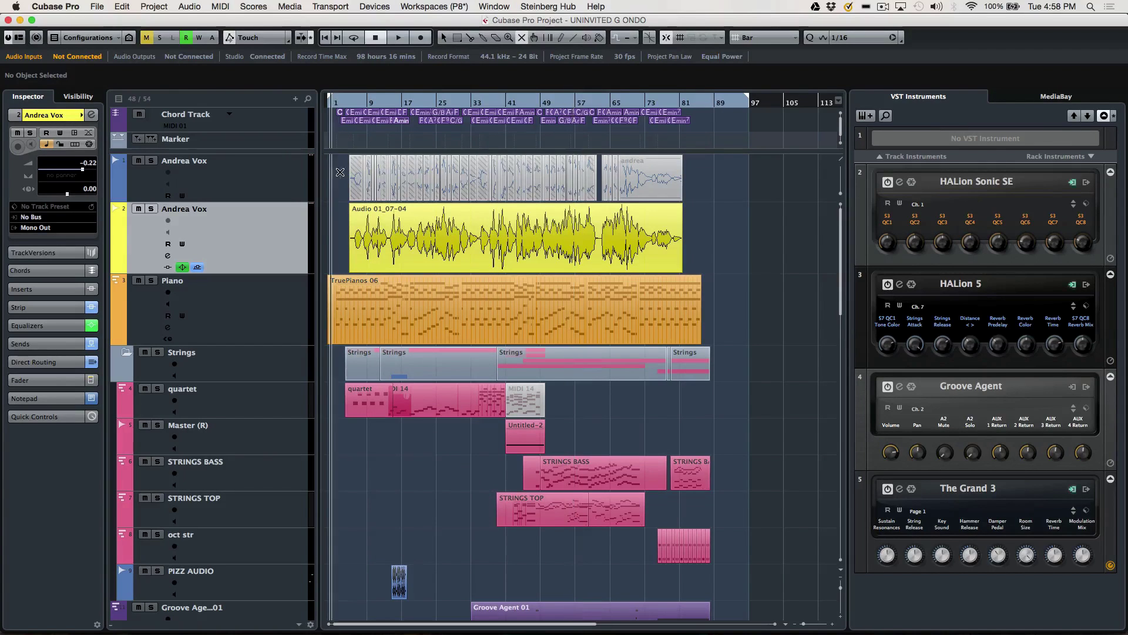
pyautogui.click(357, 169)
# Step: Enlarge the upper Andrea Vox track and unmute its hatched andrea_03 events around bar 7
pyautogui.moveTo(291, 201); pyautogui.dragTo(292, 249)
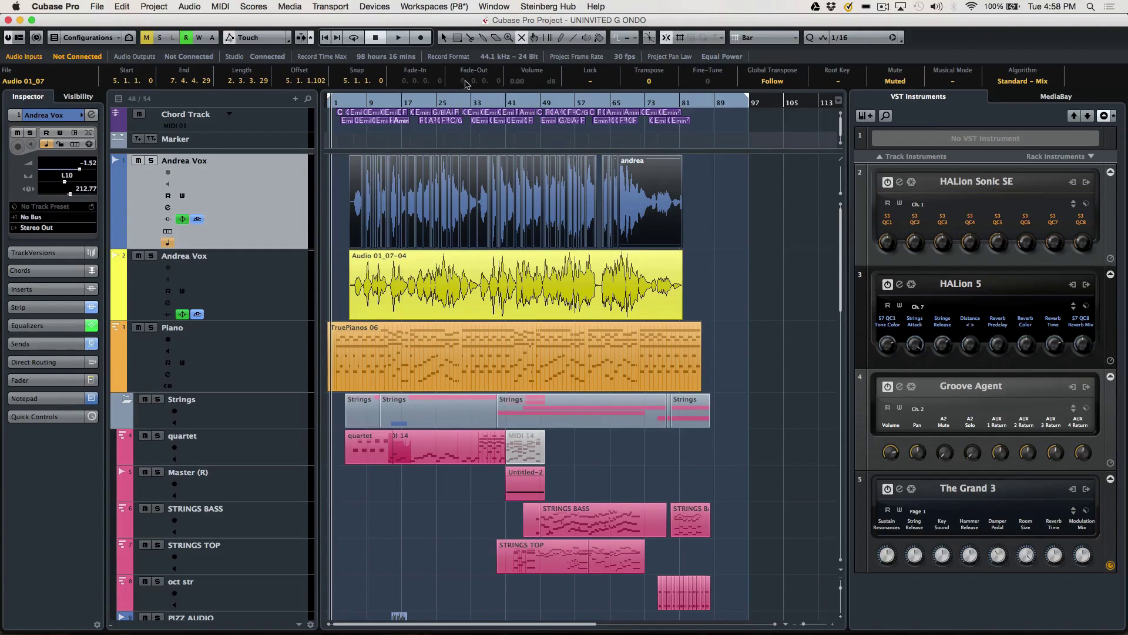
pyautogui.moveTo(351, 105); pyautogui.dragTo(409, 232)
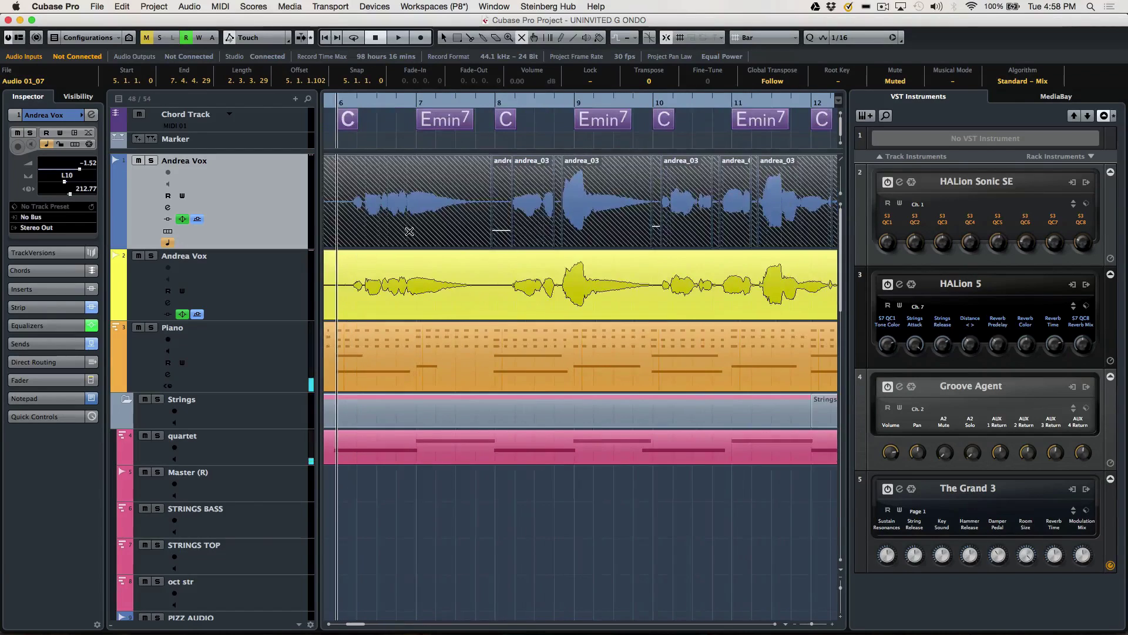
pyautogui.click(474, 231)
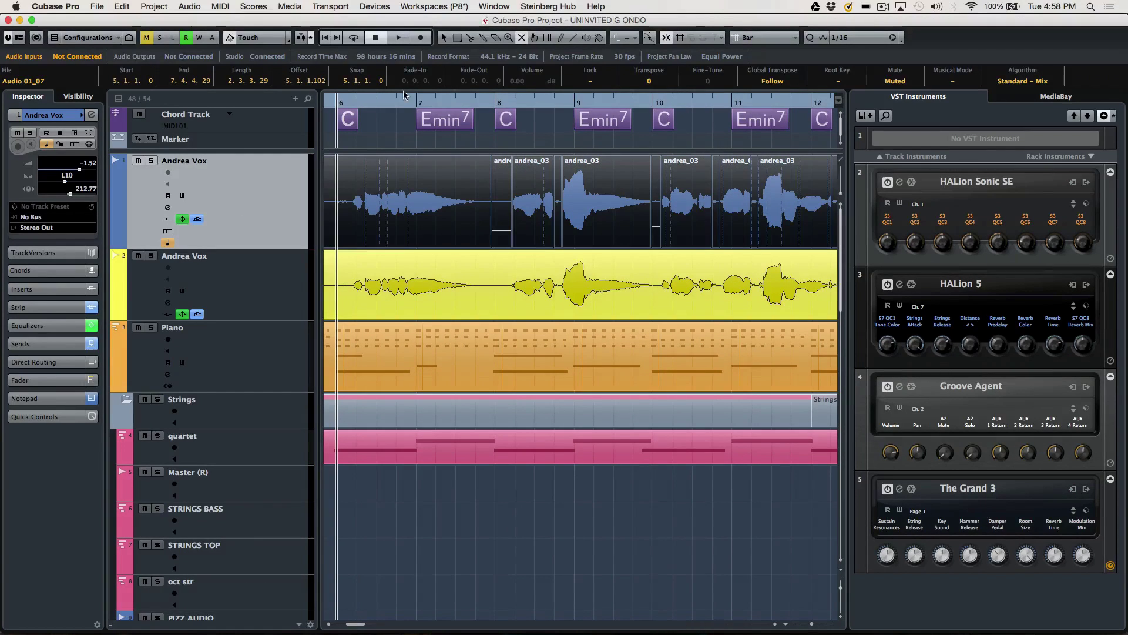
pyautogui.moveTo(404, 101); pyautogui.dragTo(400, 56)
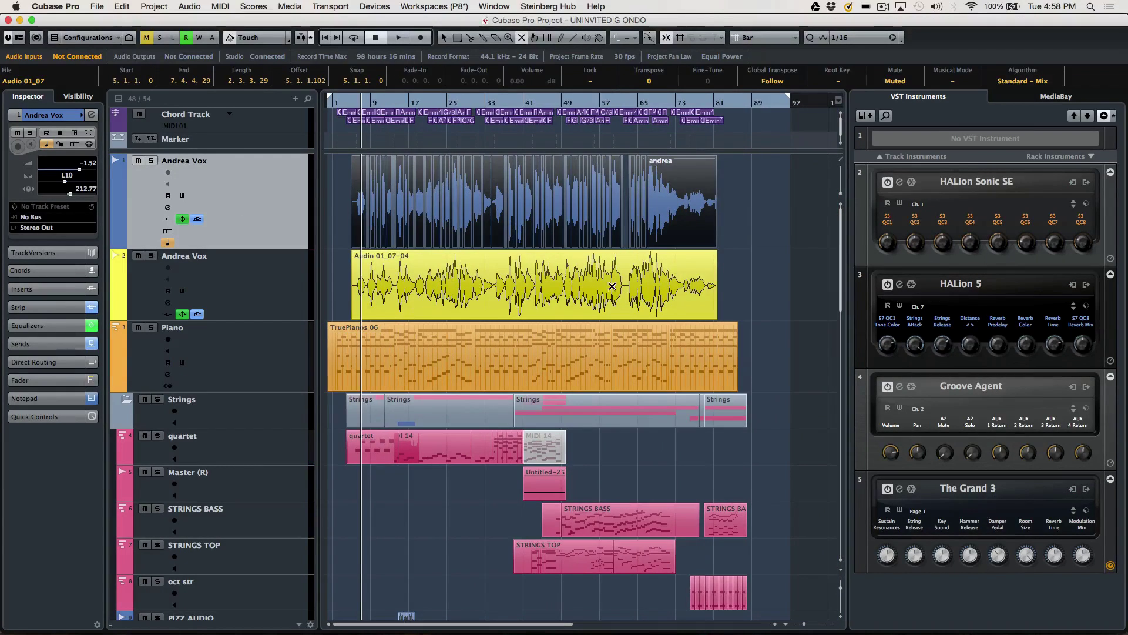